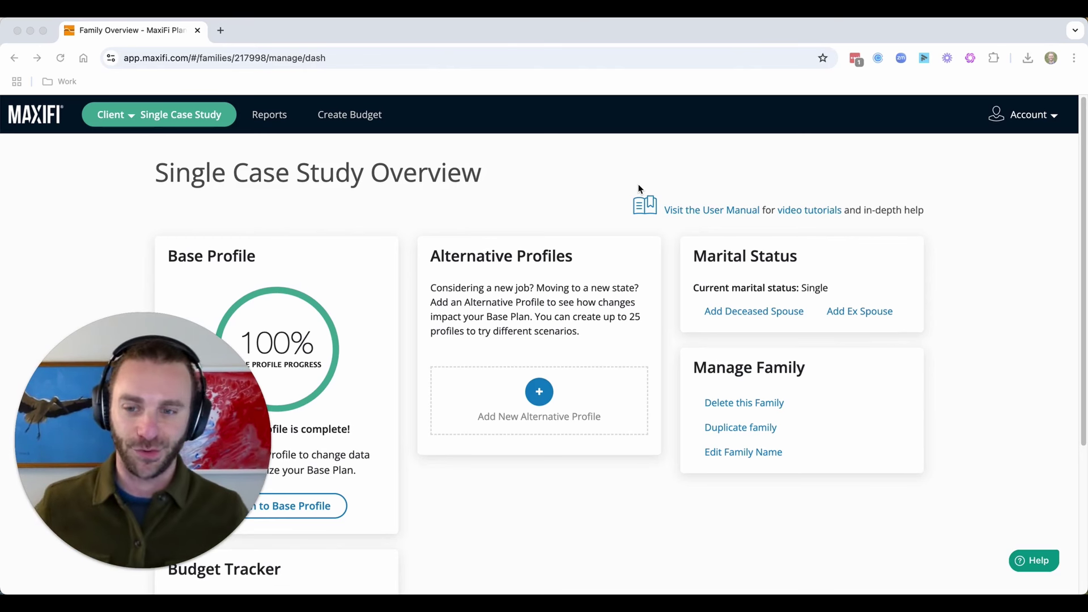
Open the base profile and review the balances of the client's retirement accounts and regular assets
click(124, 568)
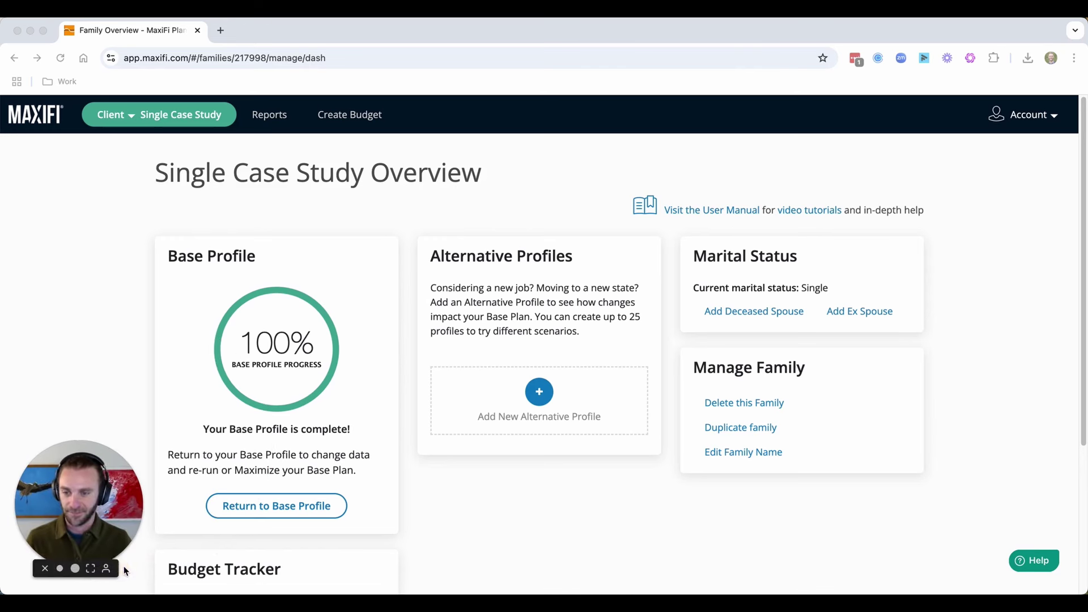
click(292, 509)
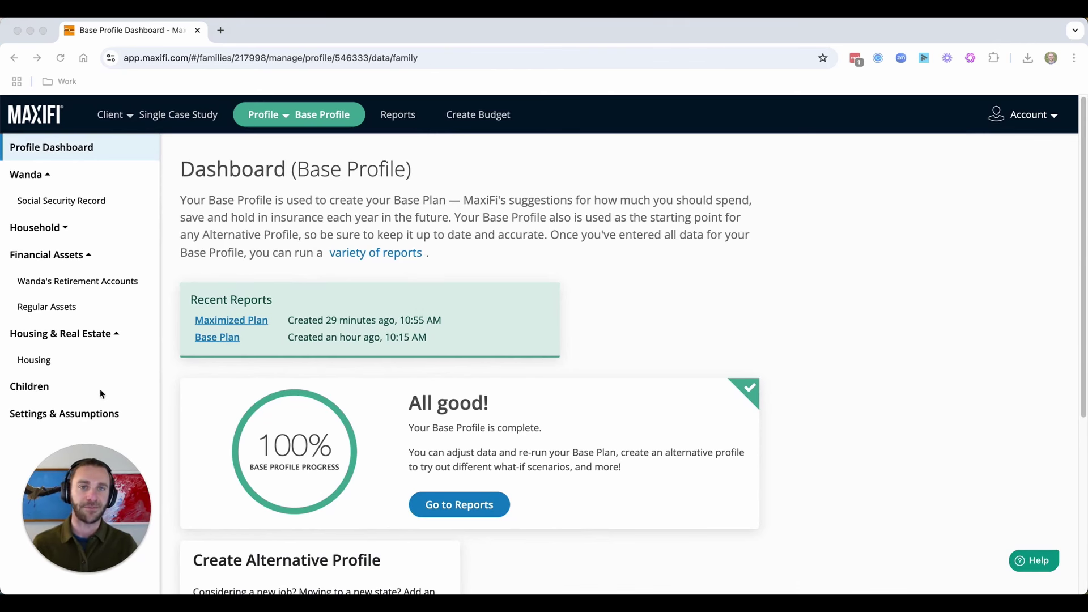
click(105, 282)
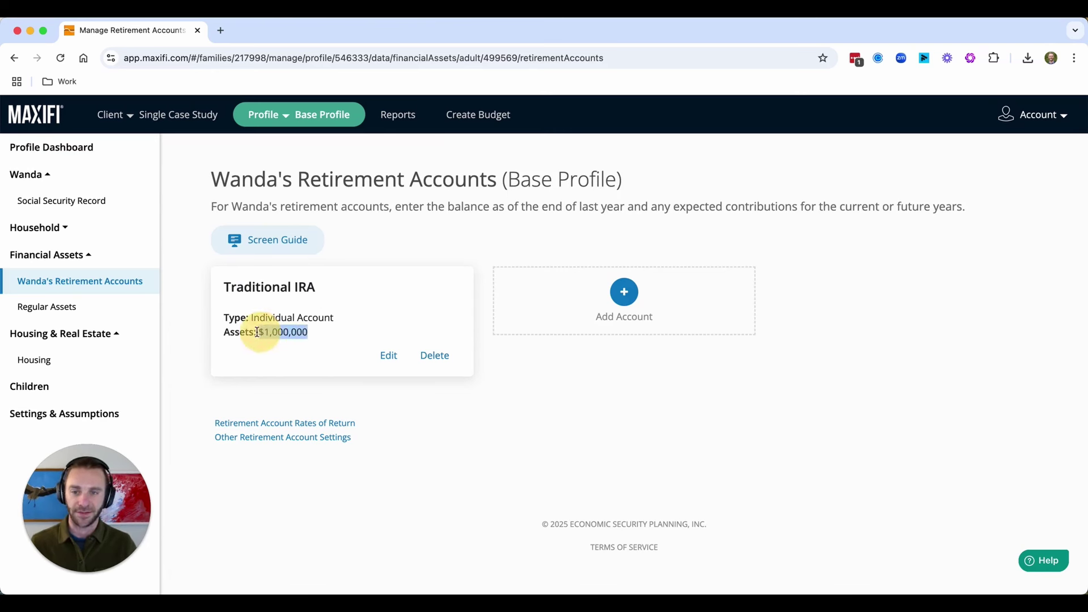
drag(257, 332, 227, 332)
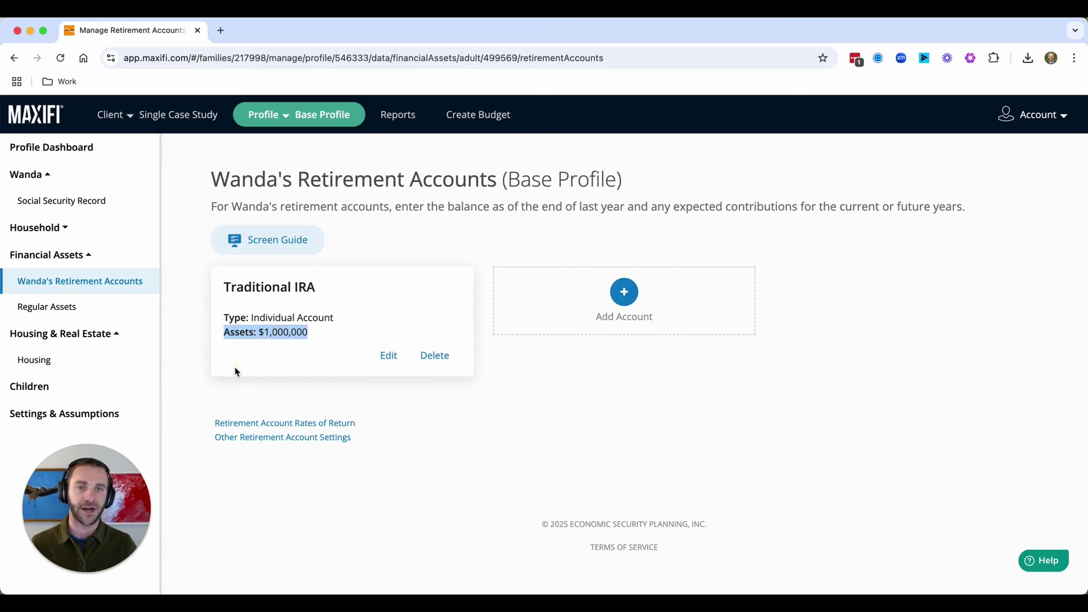
click(77, 308)
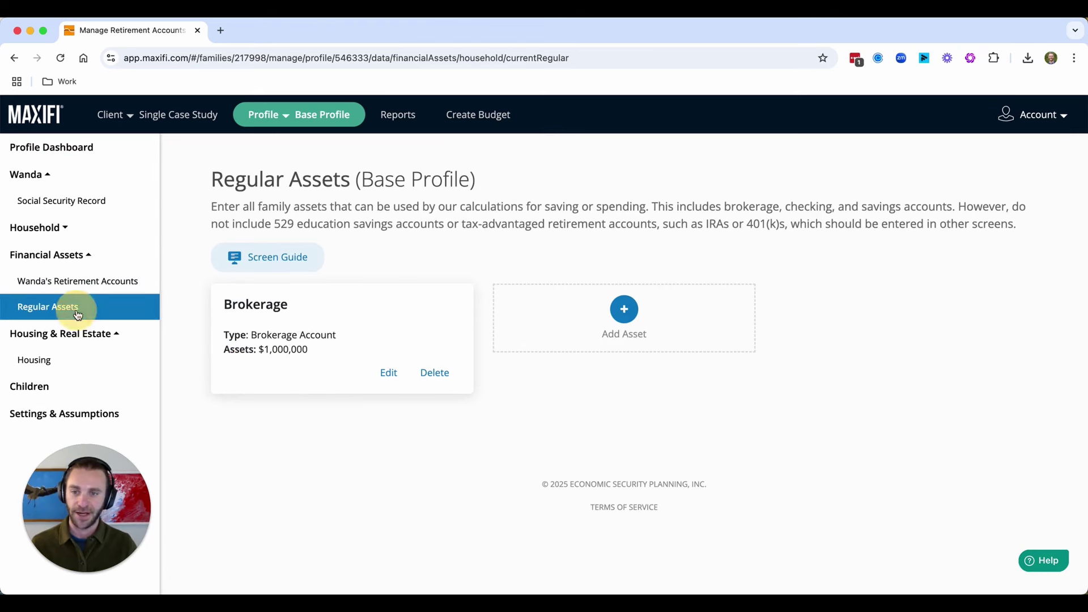
drag(308, 350, 235, 355)
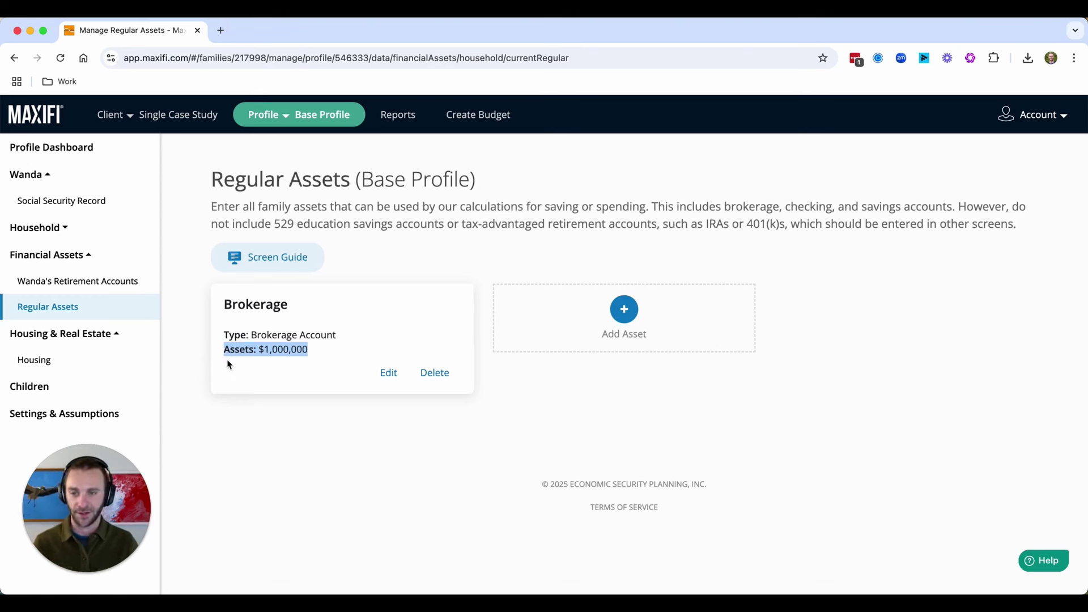
Start setting up a Maximized Plan report for the base profile with the Optimize Roth Conversions option
click(399, 118)
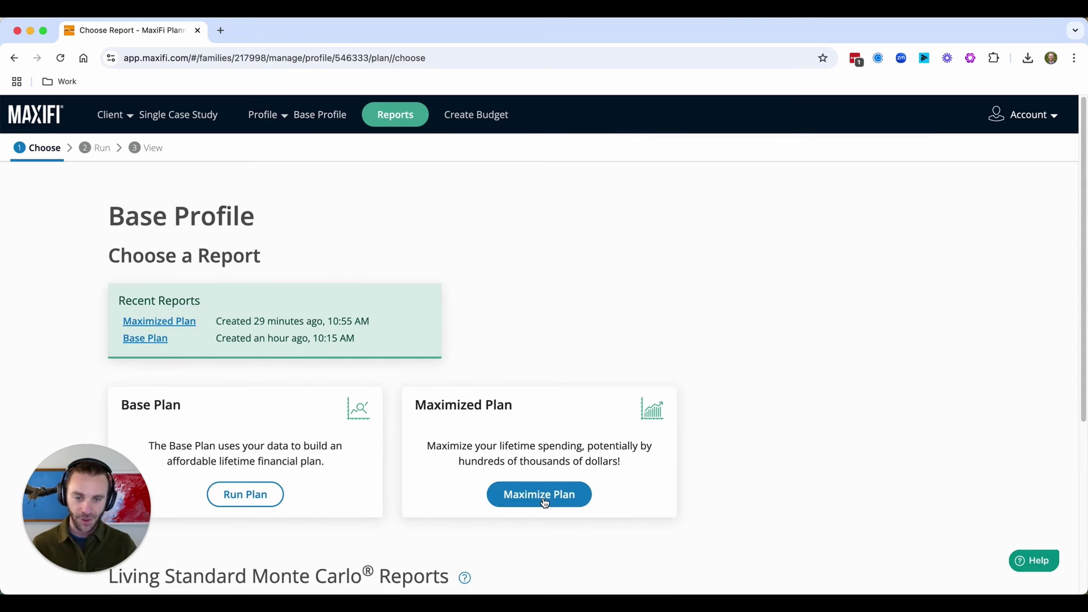
click(544, 501)
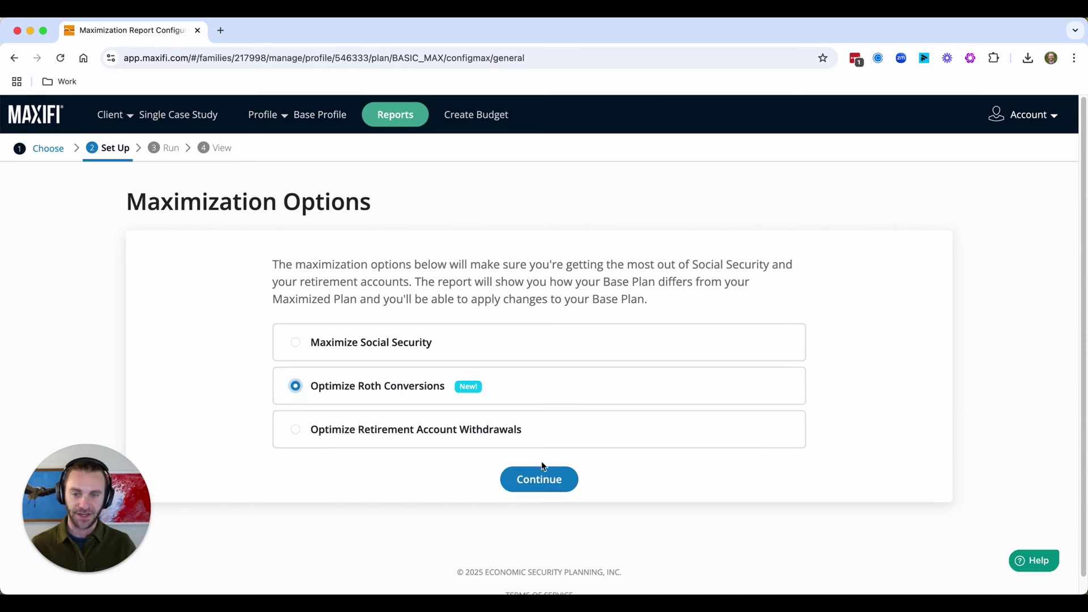
click(539, 478)
drag(165, 493, 899, 499)
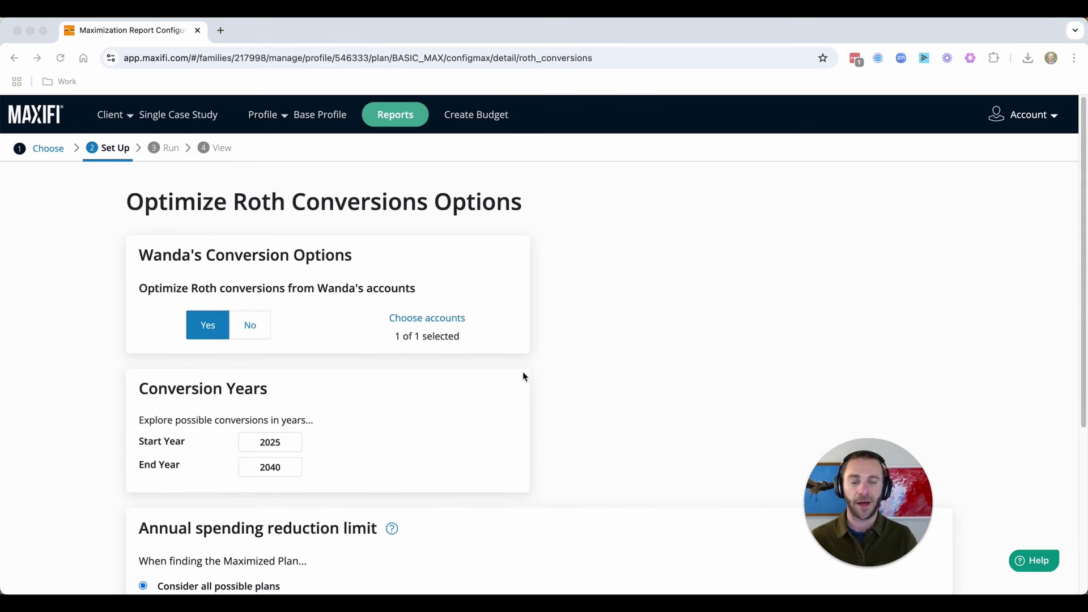
Check the account selection for the Roth conversion optimization and confirm it with Traditional IRA included
scroll(398, 345, down, 1)
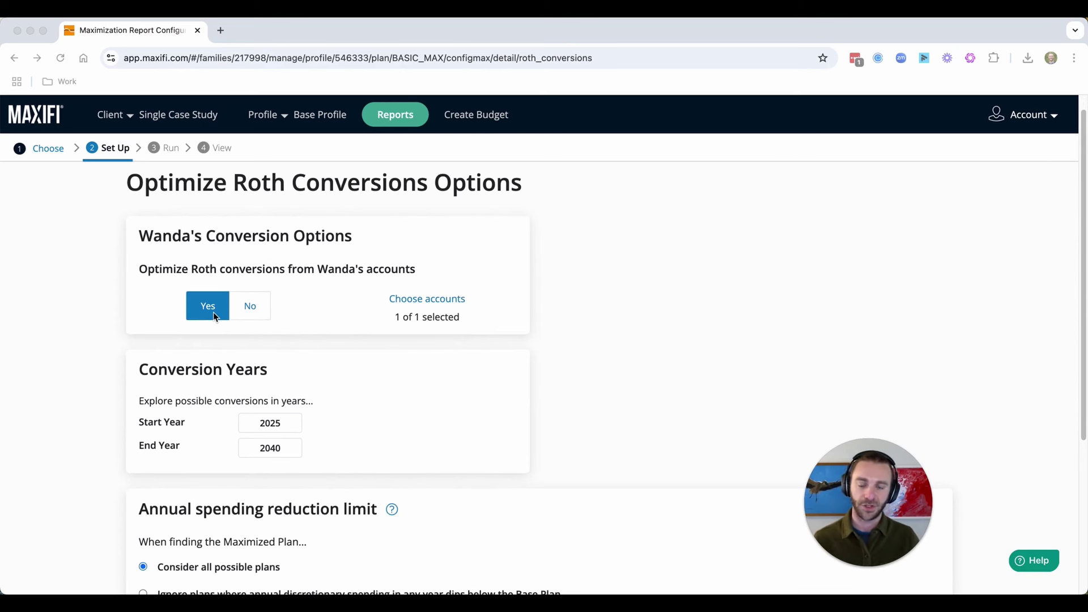
click(433, 302)
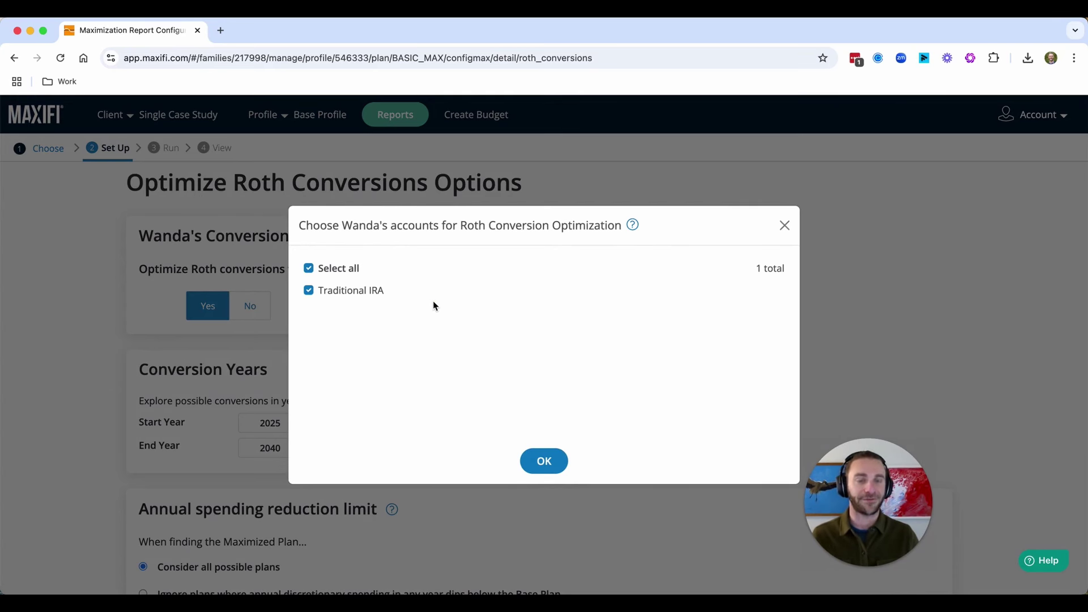
click(352, 292)
click(351, 292)
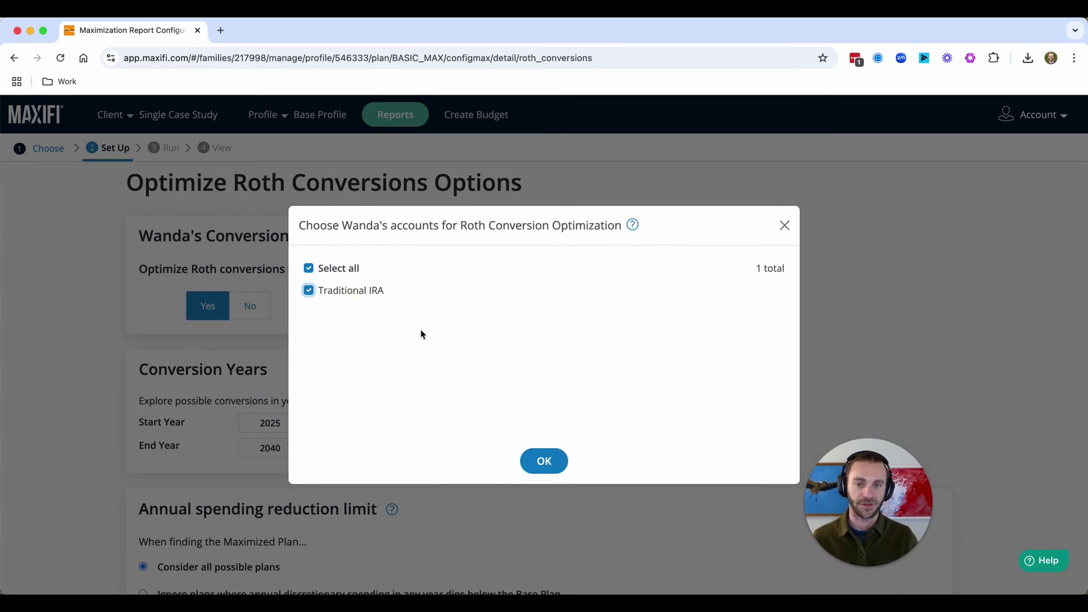
click(545, 461)
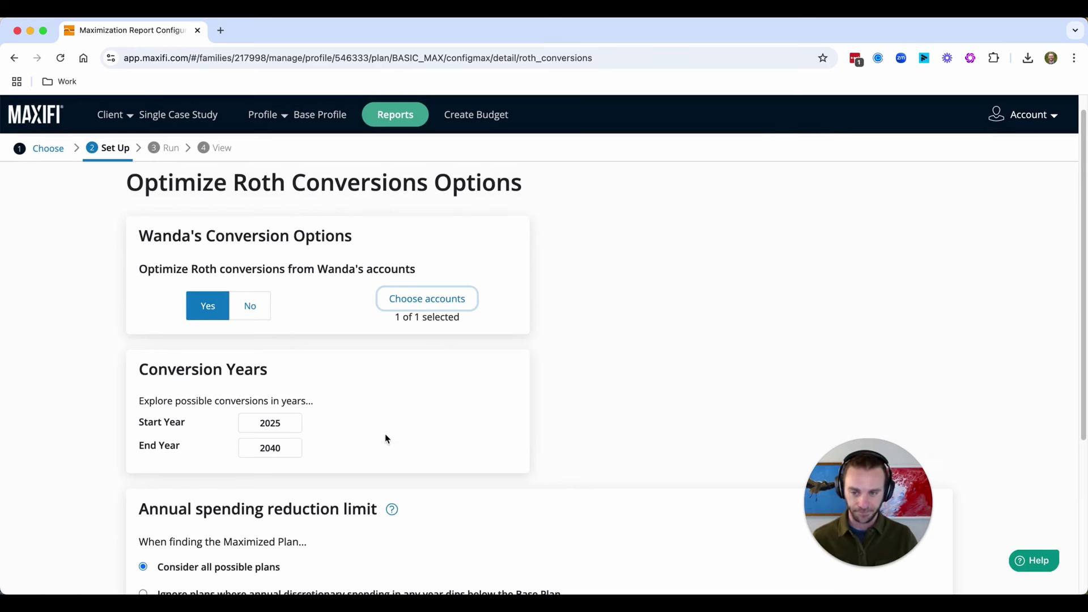
Set the end year of the conversion years to 2030
scroll(385, 436, down, 2)
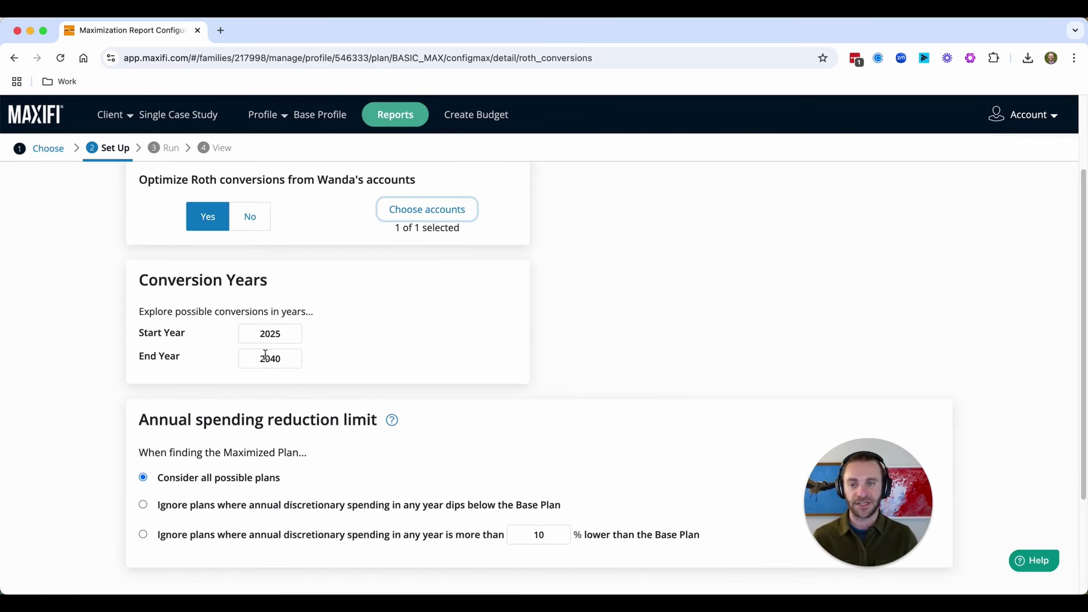
text(2030)
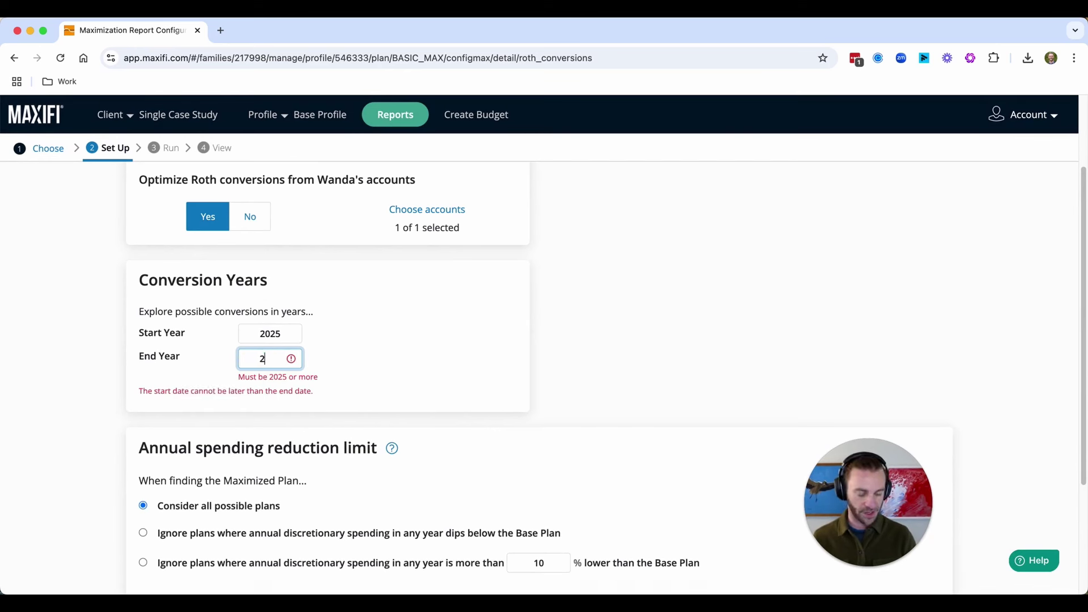
click(627, 372)
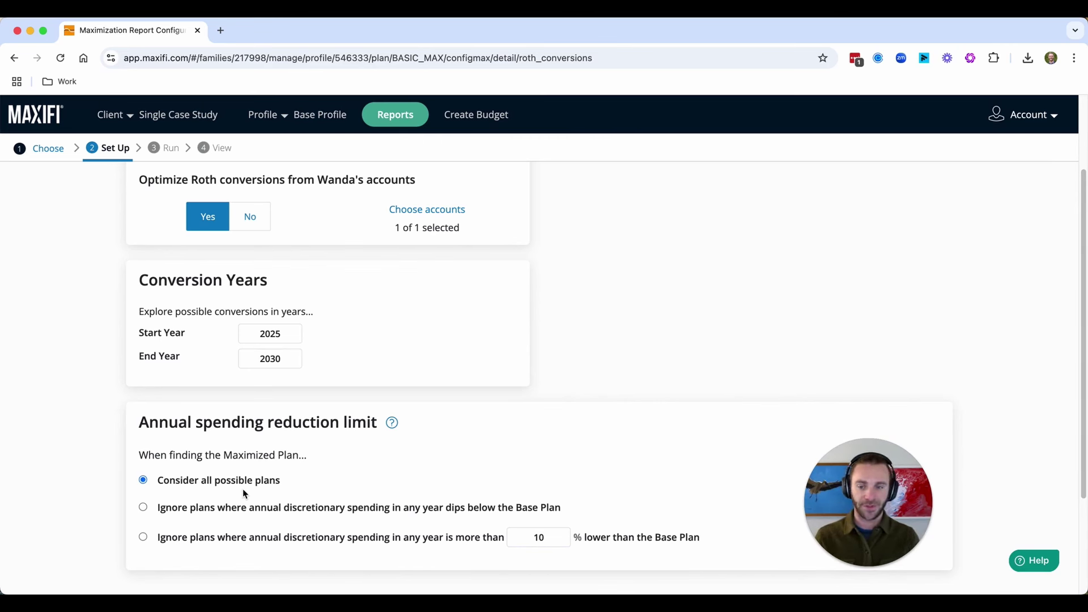
Leave the annual spending reduction limit at Consider all possible plans and run the maximized plan
click(222, 508)
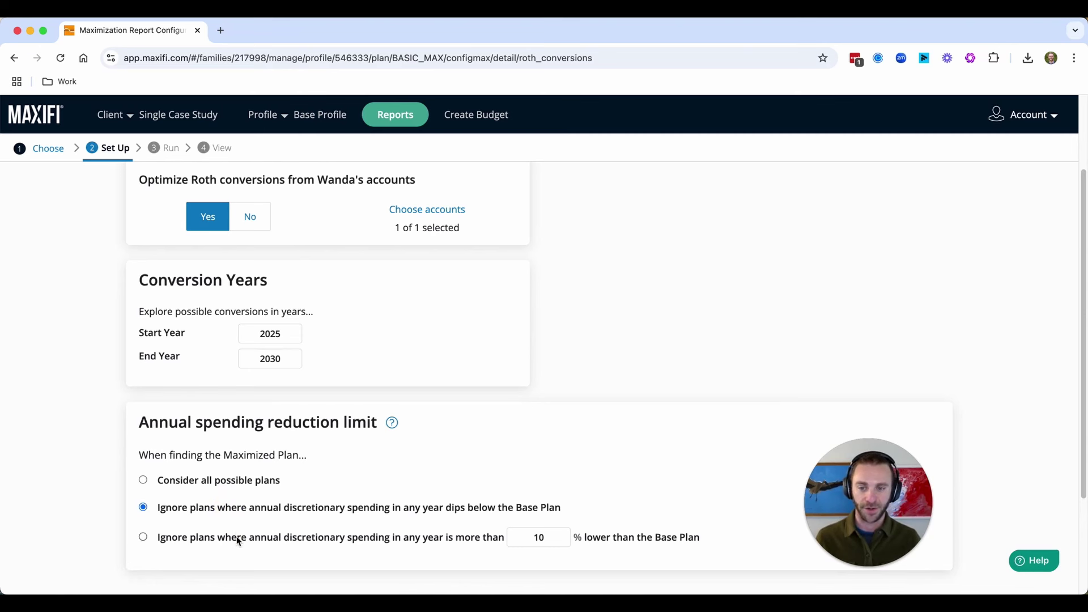
click(238, 509)
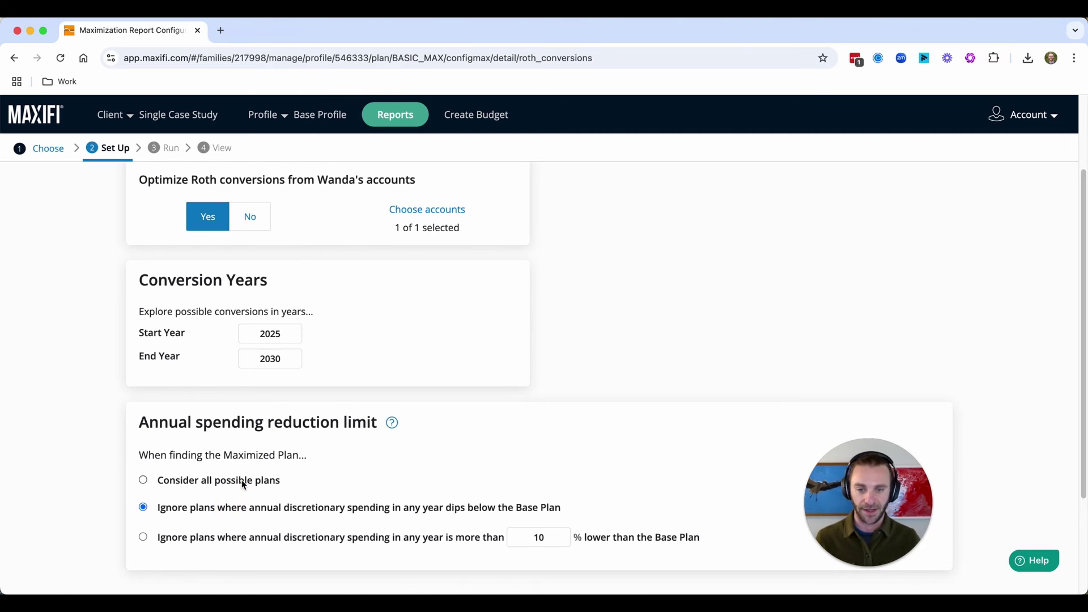
scroll(316, 490, down, 2)
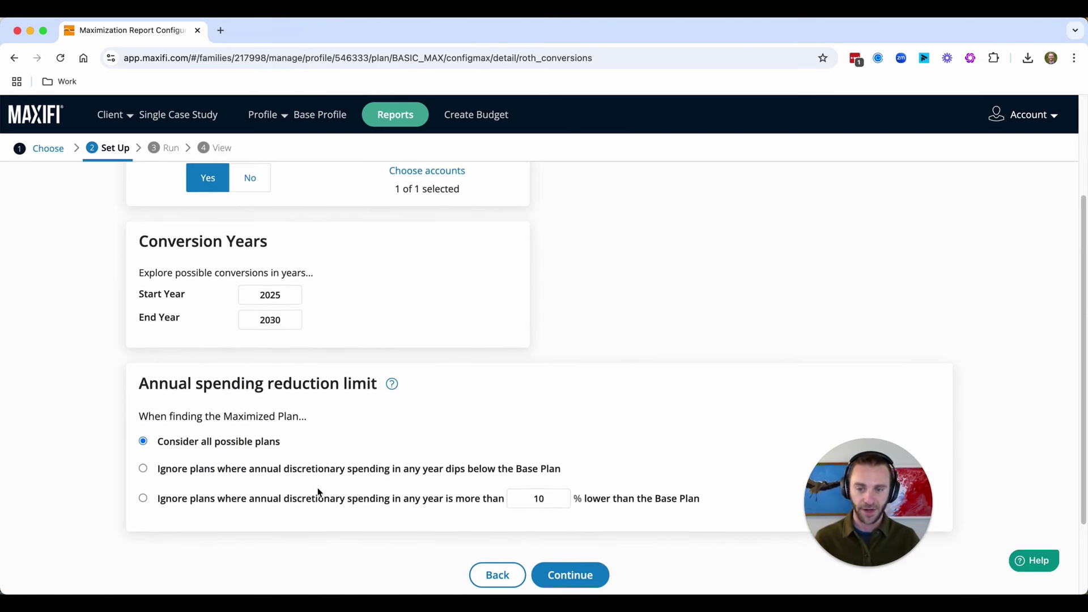
click(573, 549)
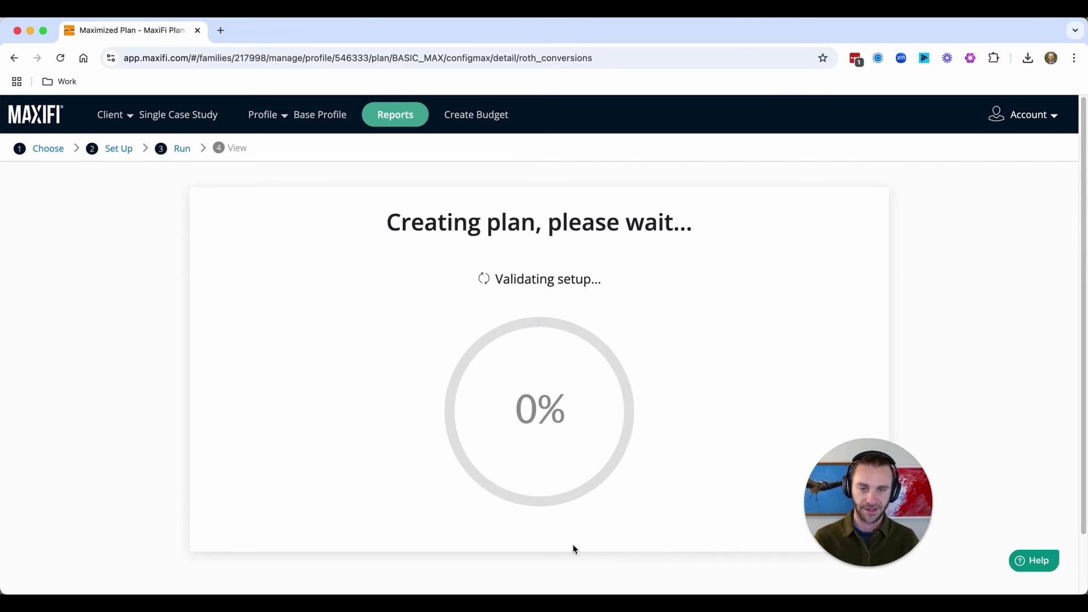
Examine the increase in lifetime discretionary spending and the annual discretionary spending chart of the finished report
drag(842, 506, 75, 519)
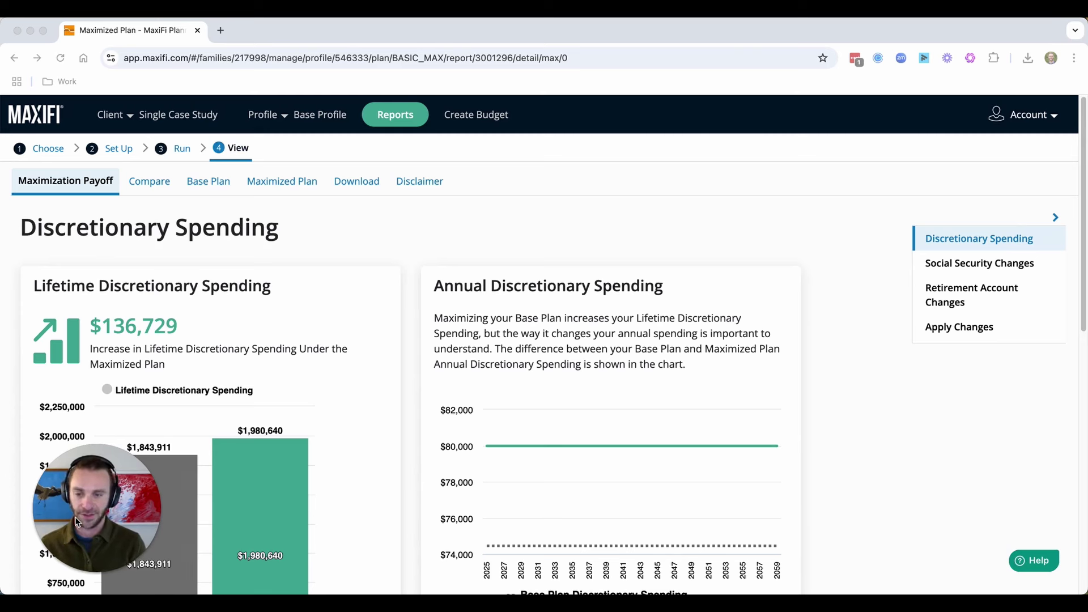
drag(158, 494, 910, 509)
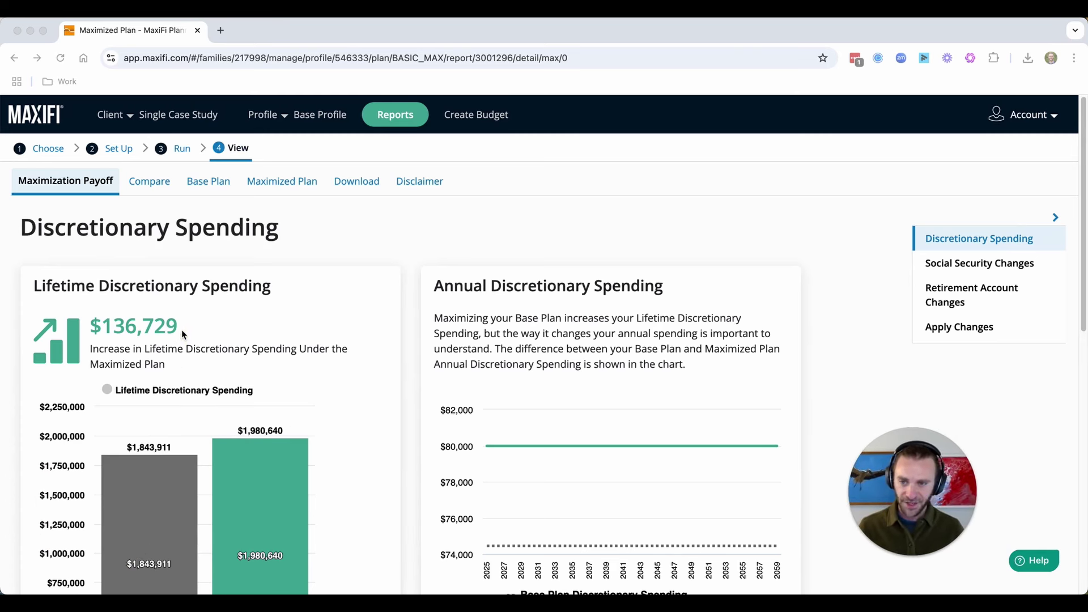
click(143, 332)
drag(96, 332, 216, 343)
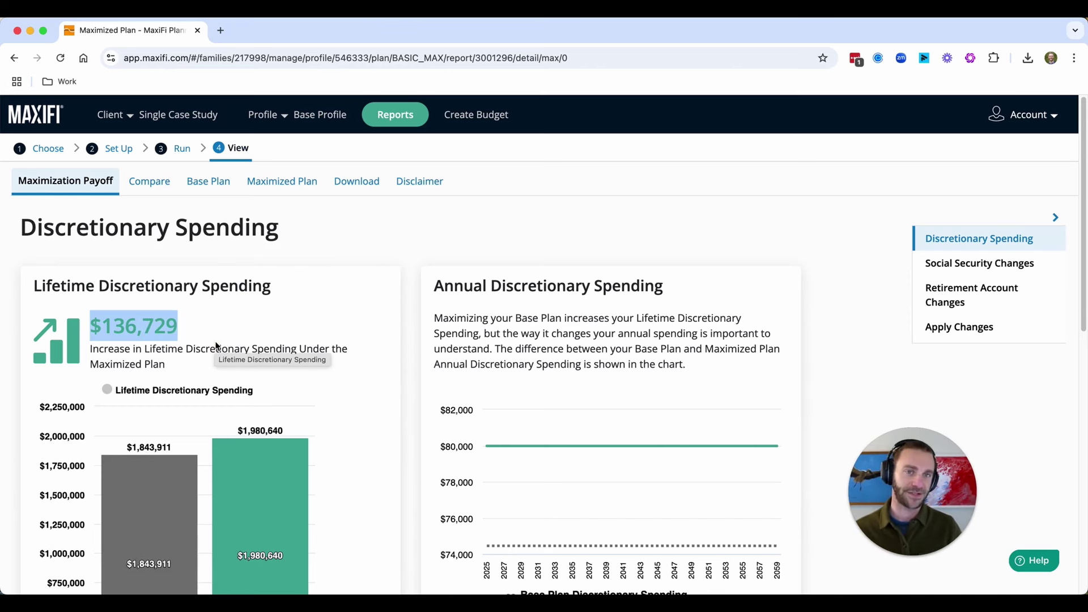
scroll(216, 344, down, 4)
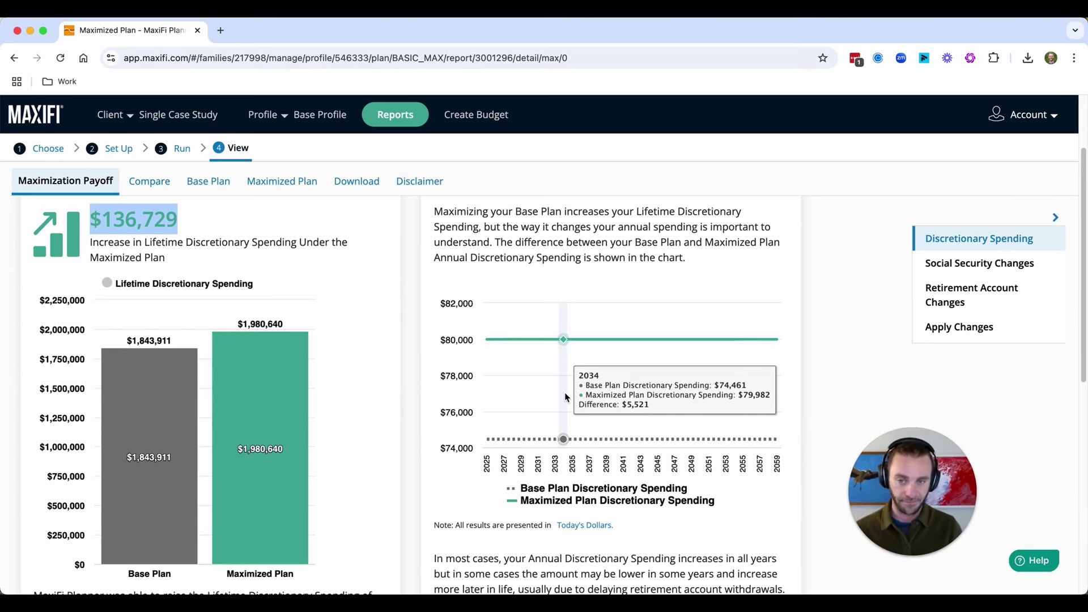
Open the report's Retirement Account Changes and examine the Roth conversion total in the maximized plan settings
click(928, 299)
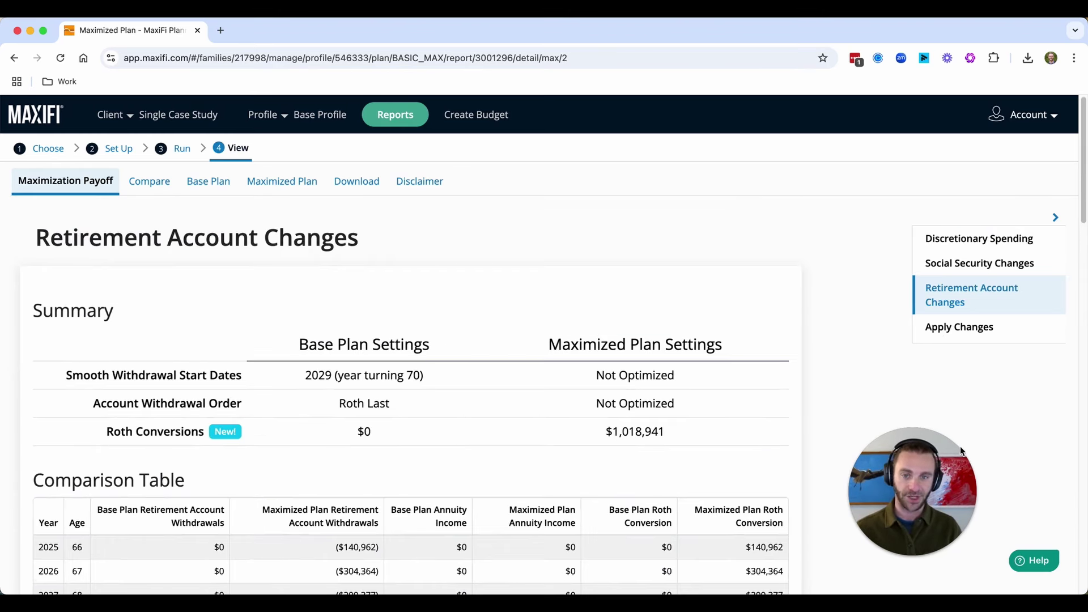
scroll(782, 460, down, 1)
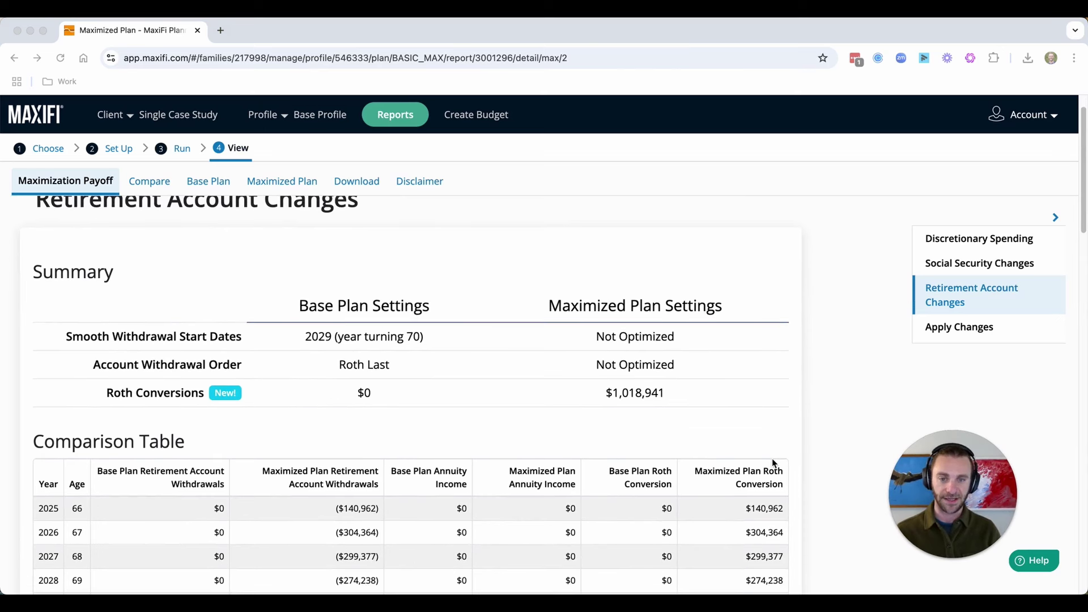
scroll(757, 444, down, 1)
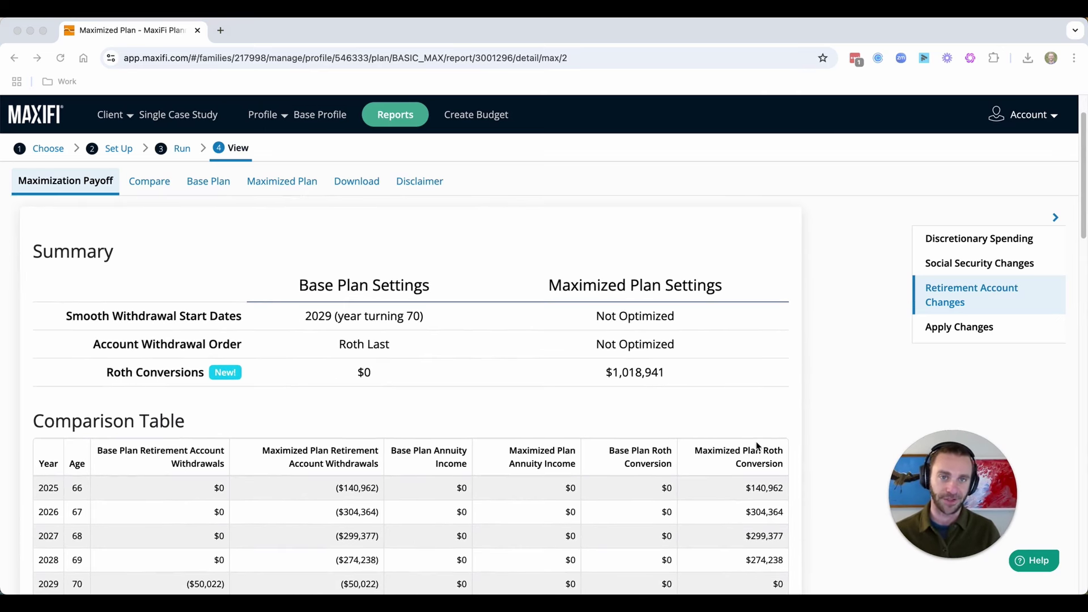
click(623, 351)
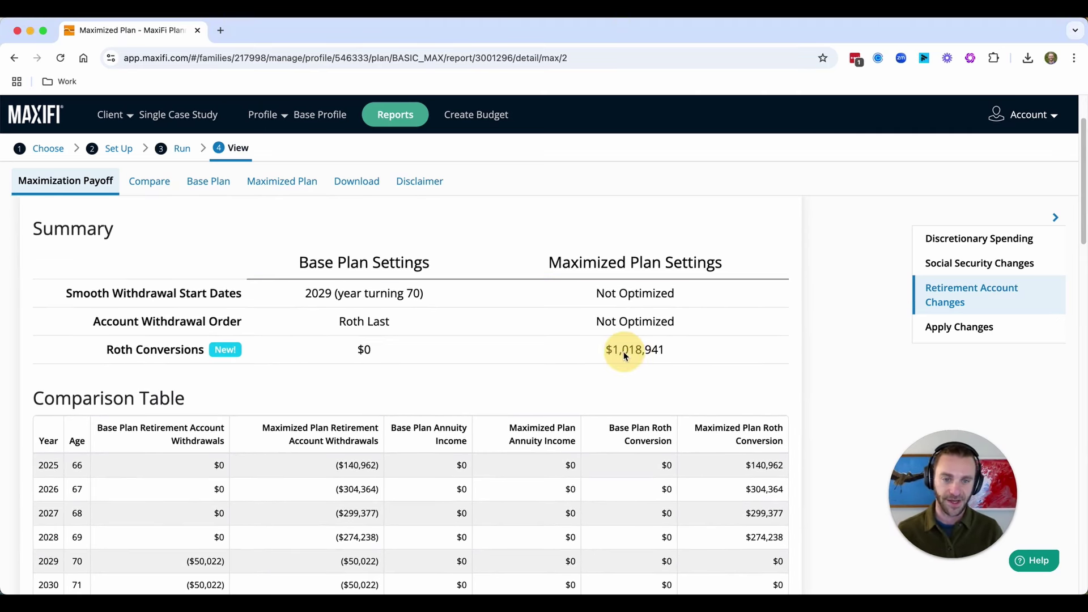
drag(601, 352, 649, 342)
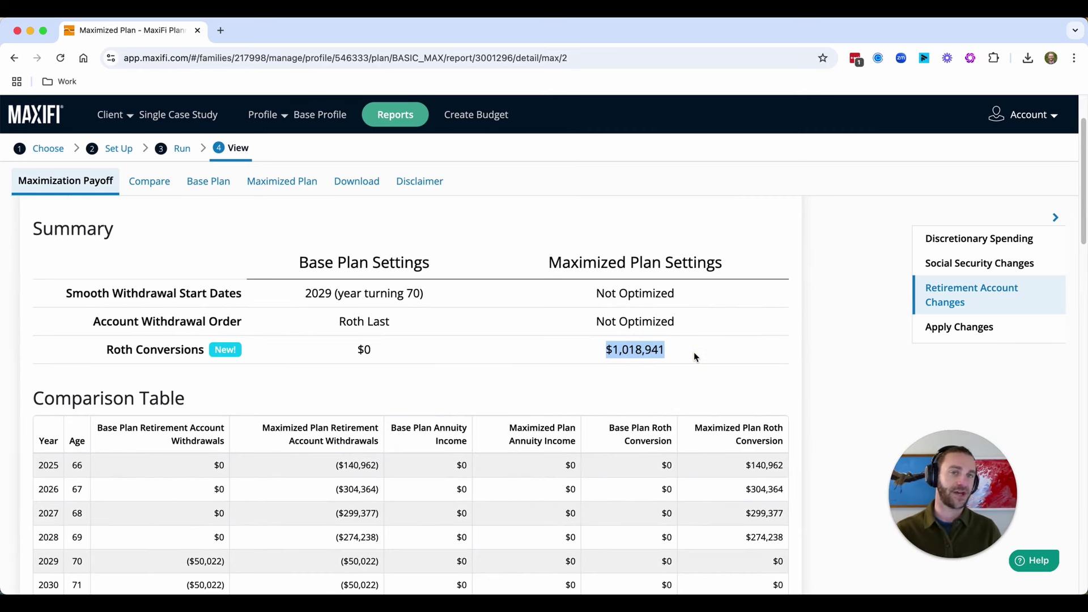
click(714, 380)
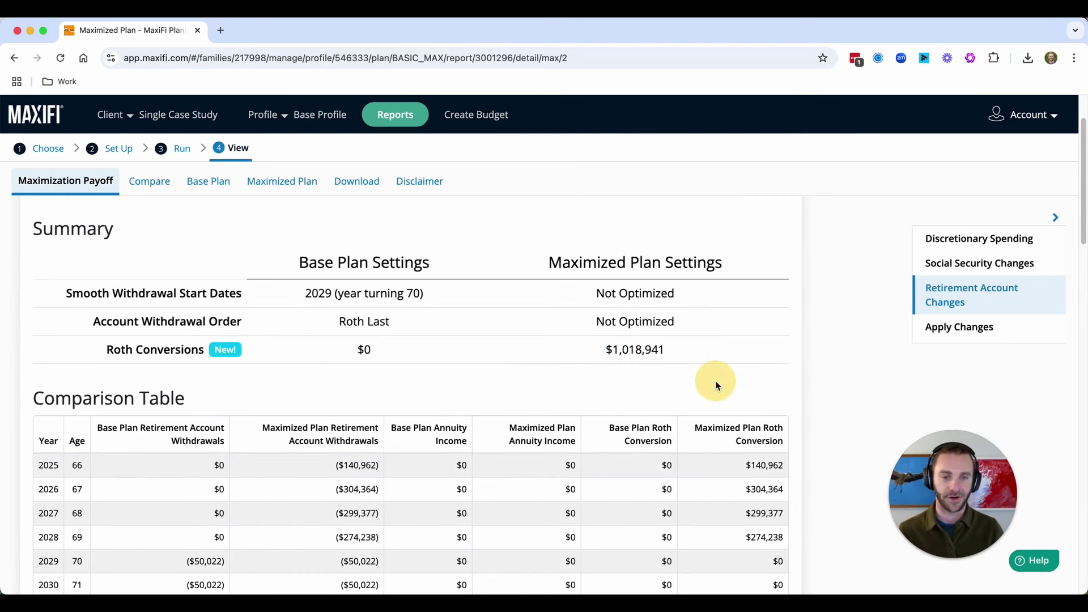
Review the yearly Roth conversions and retirement account withdrawals of both plans in the comparison table
scroll(716, 385, down, 1)
scroll(716, 383, down, 3)
scroll(719, 377, up, 1)
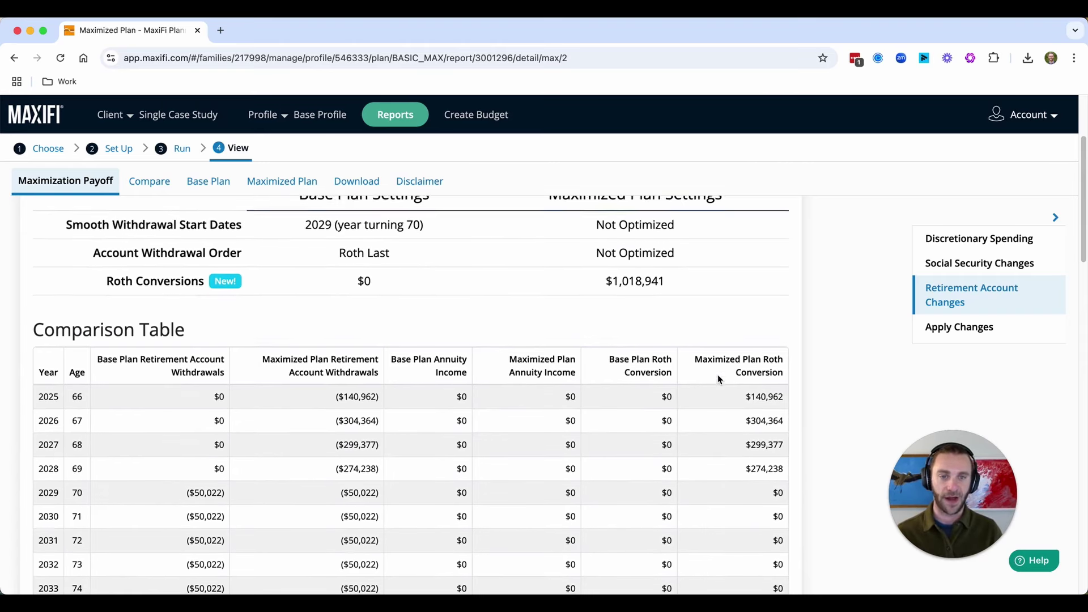
click(746, 398)
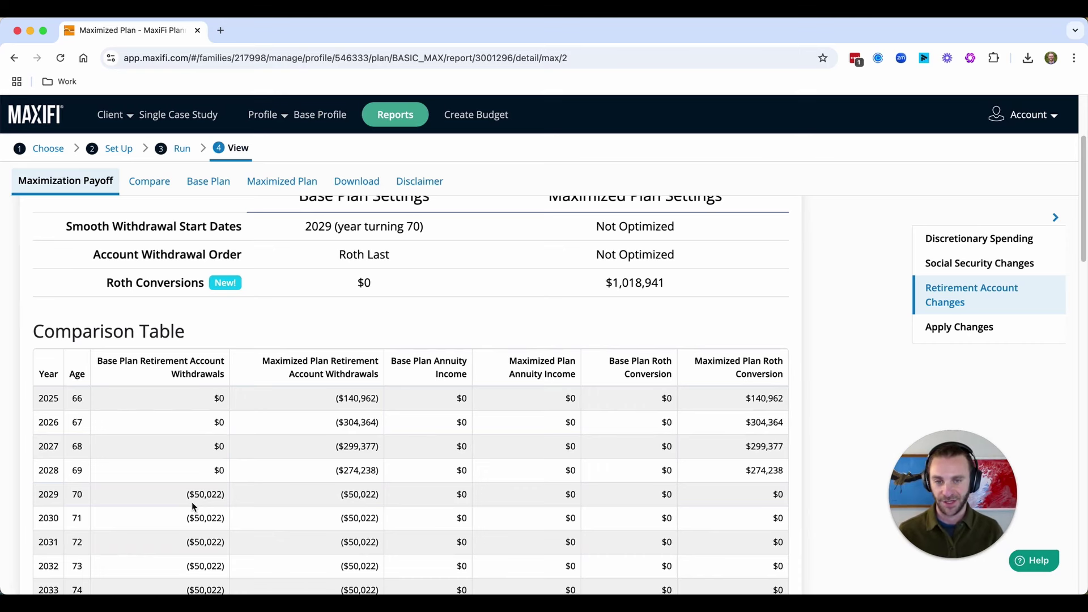
Compare the base and maximized plans on Medicare Part B Premium and Taxes in the comparison chart
click(168, 189)
scroll(196, 457, up, 2)
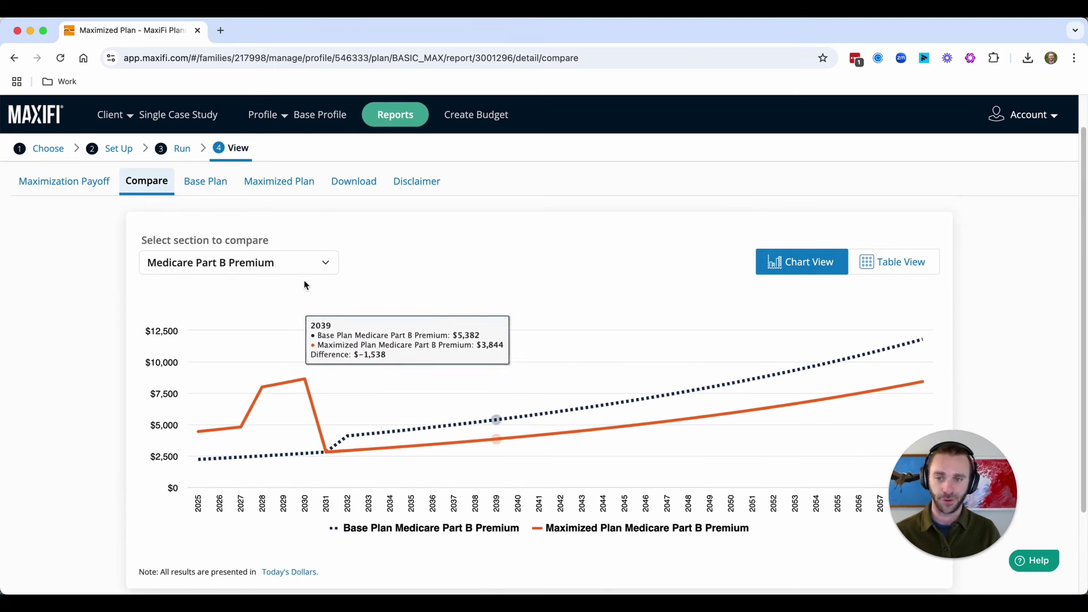
click(290, 267)
click(283, 280)
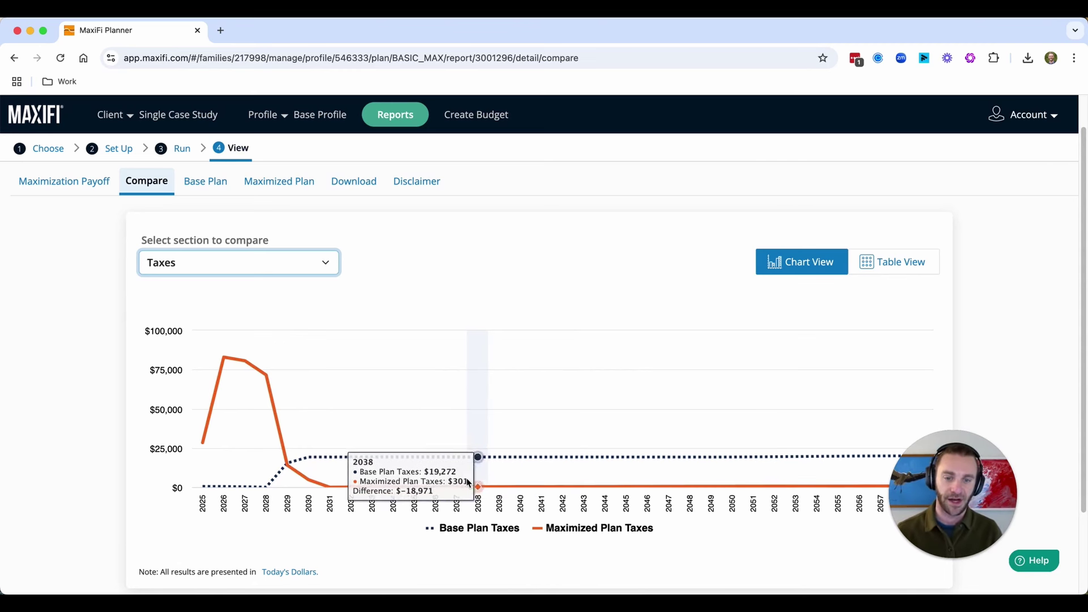
Compare the two plans by Federal Marginal Tax Bracket, and return to the Maximization Payoff results
click(280, 272)
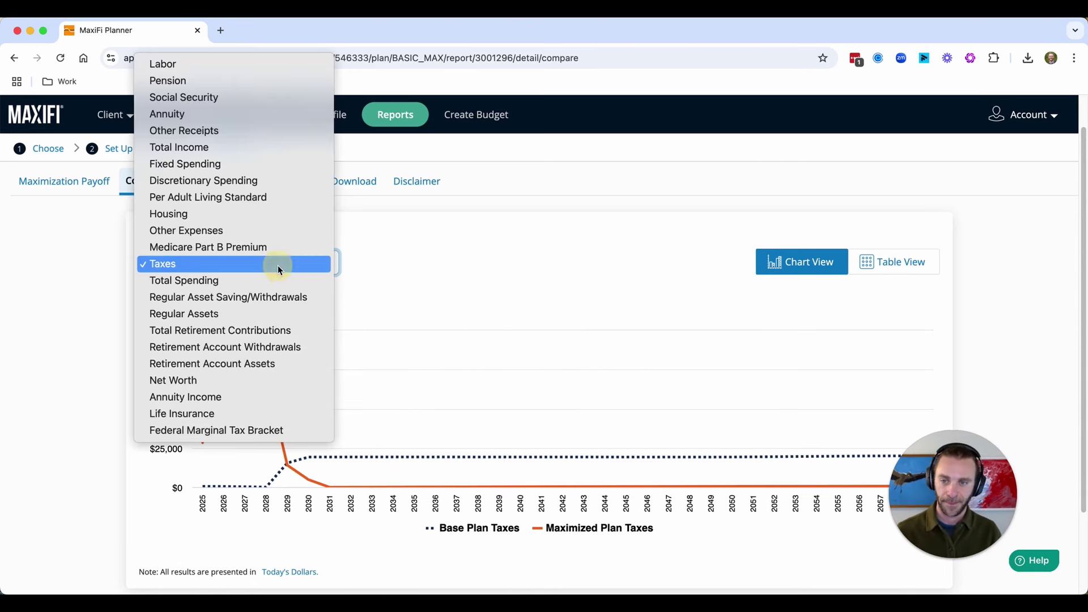
click(262, 431)
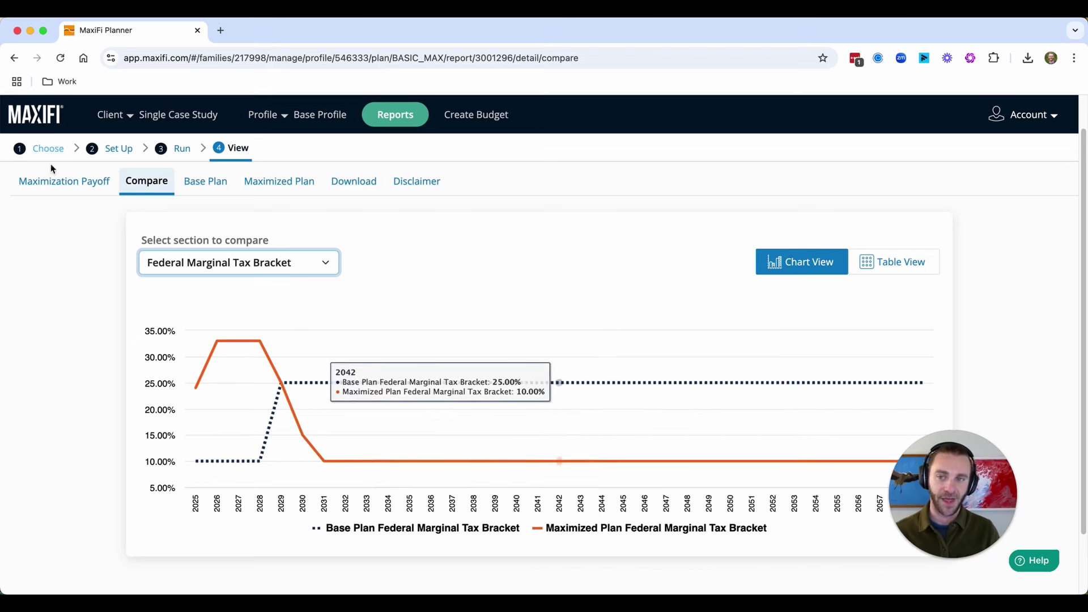
click(61, 179)
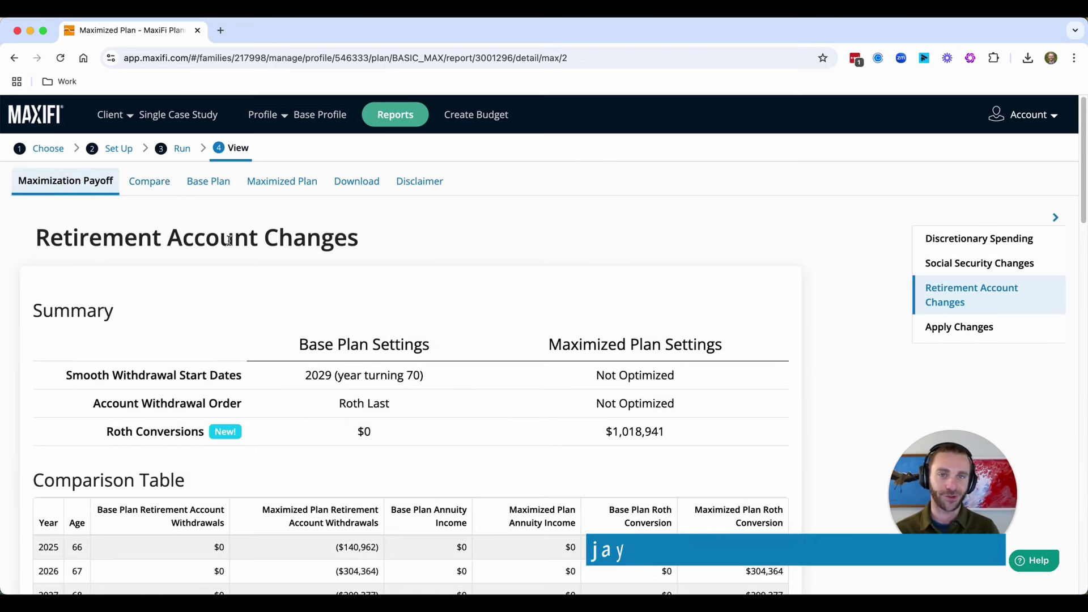